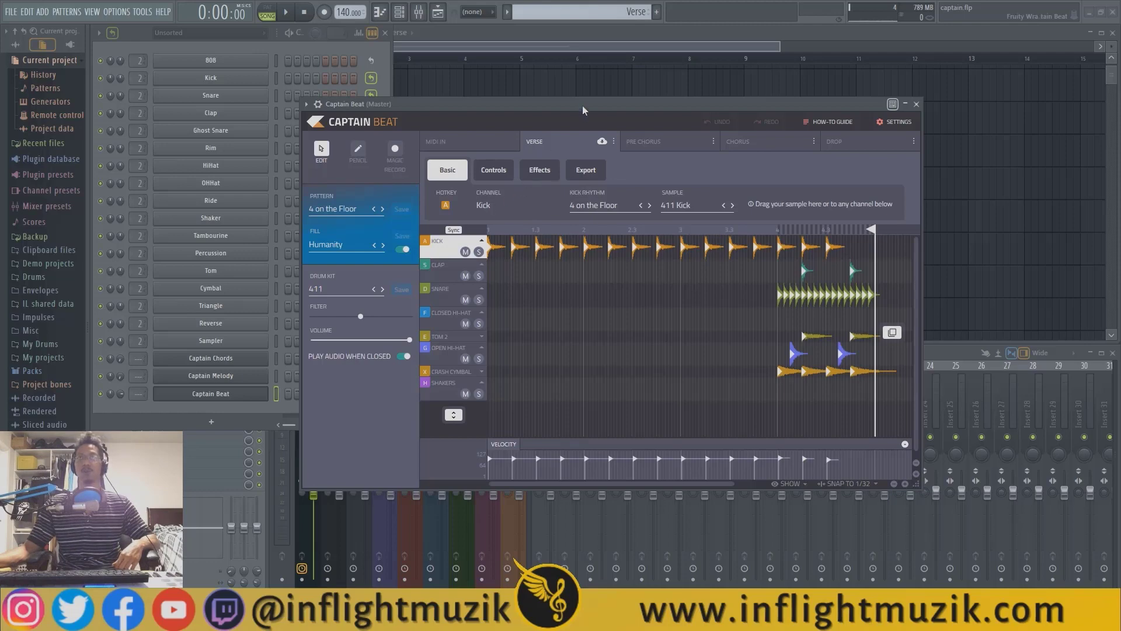
Look over the MIDI input page and the Pre Chorus, Chorus and Drop patterns, then return to Verse.
left_click_drag(582, 105, 566, 100)
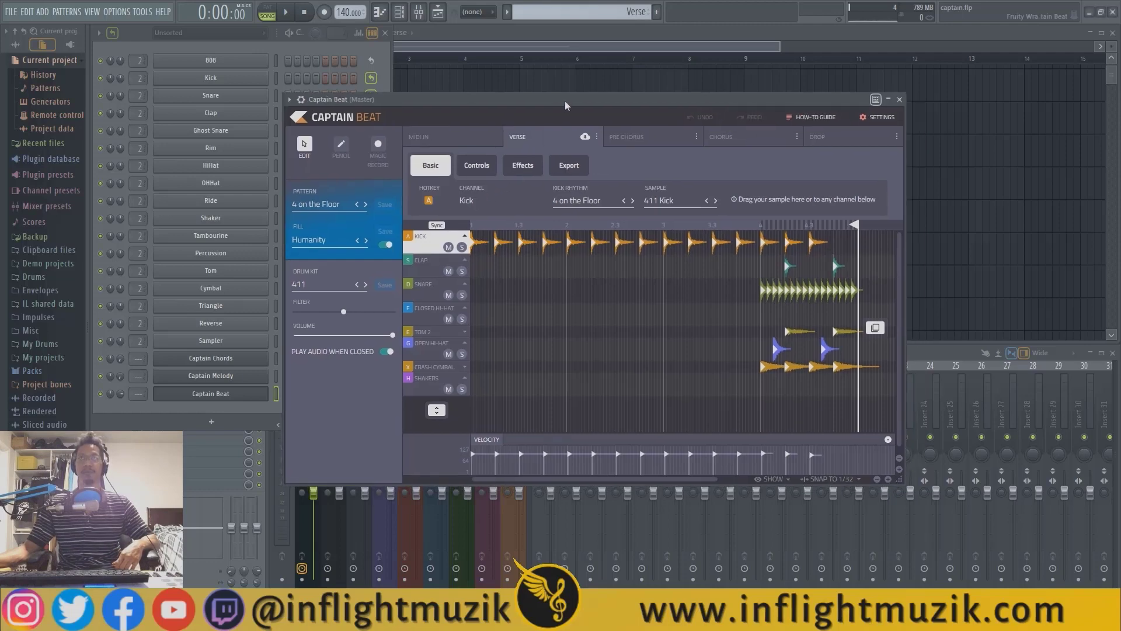
left_click(452, 138)
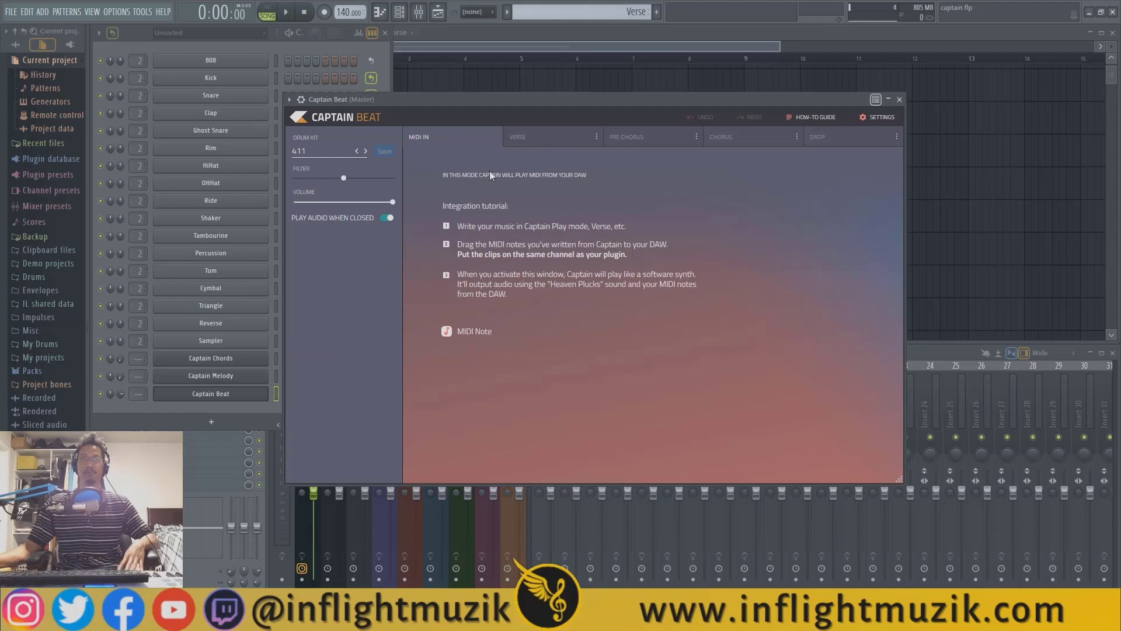
left_click(535, 135)
left_click(648, 138)
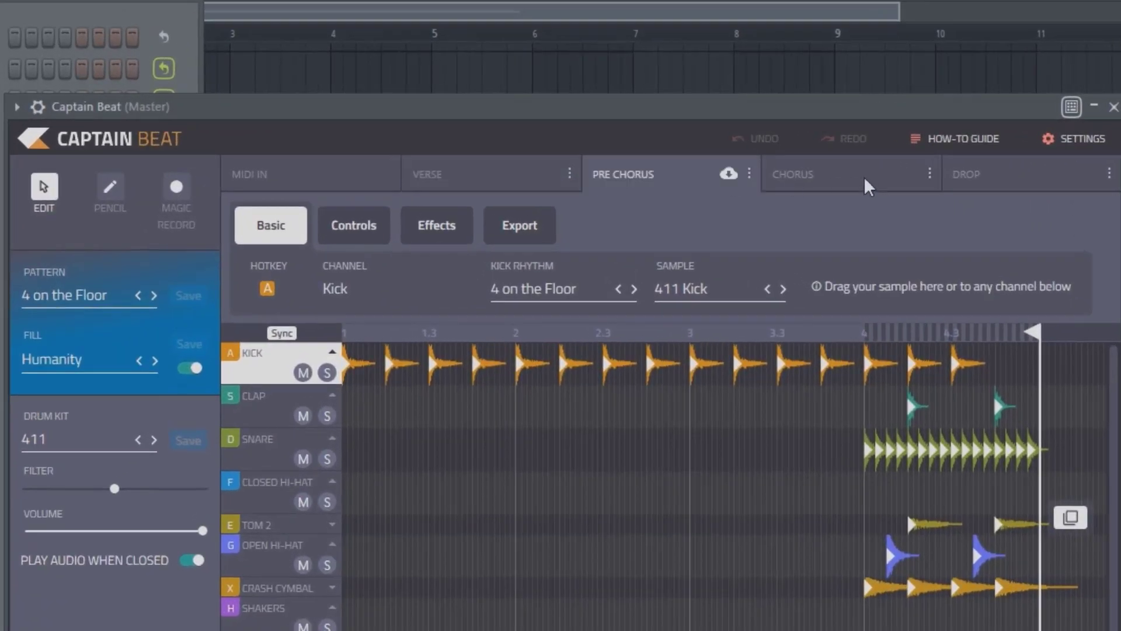
left_click(868, 186)
left_click(1020, 186)
left_click(861, 185)
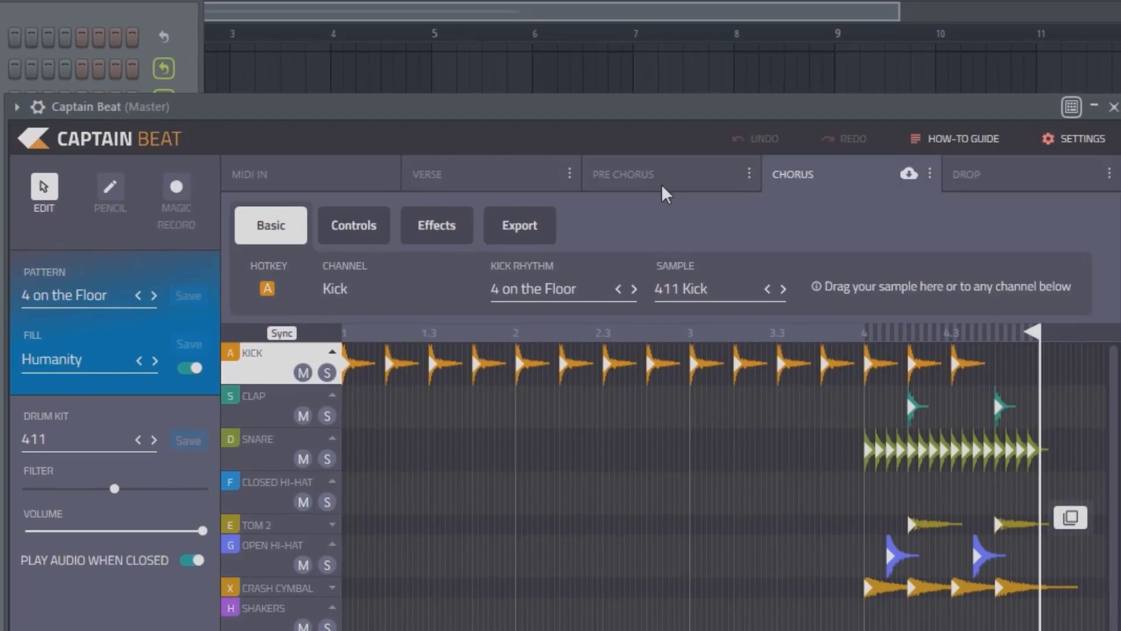
left_click(665, 185)
left_click(426, 174)
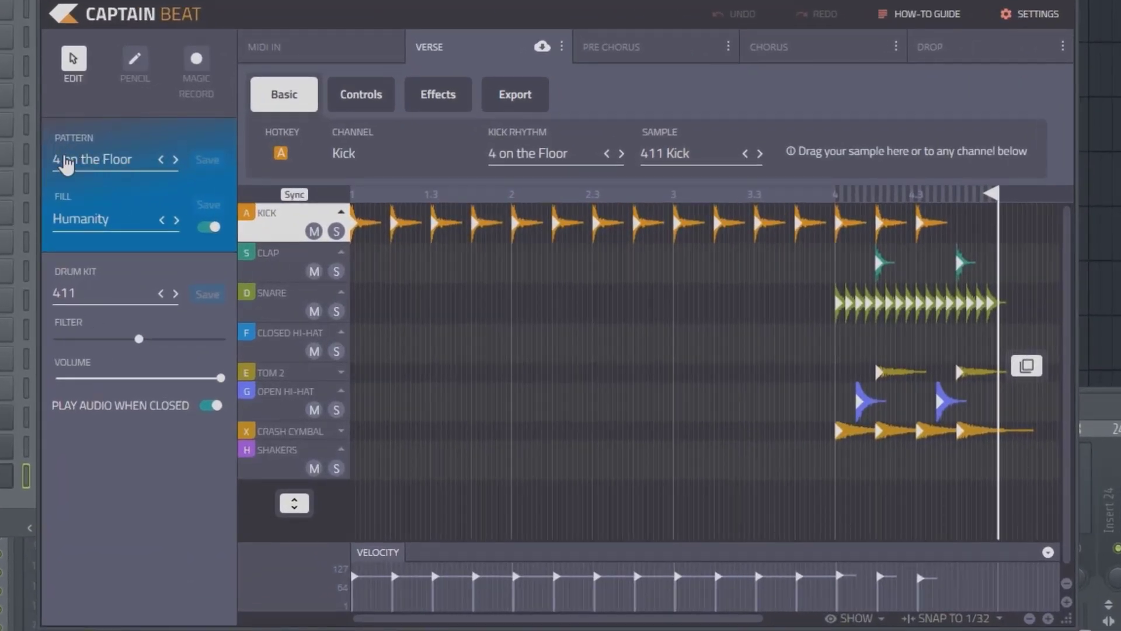
Browse the preset patterns to the fifth artist's Hip Hop folder and load And Bounce 90.
left_click(89, 167)
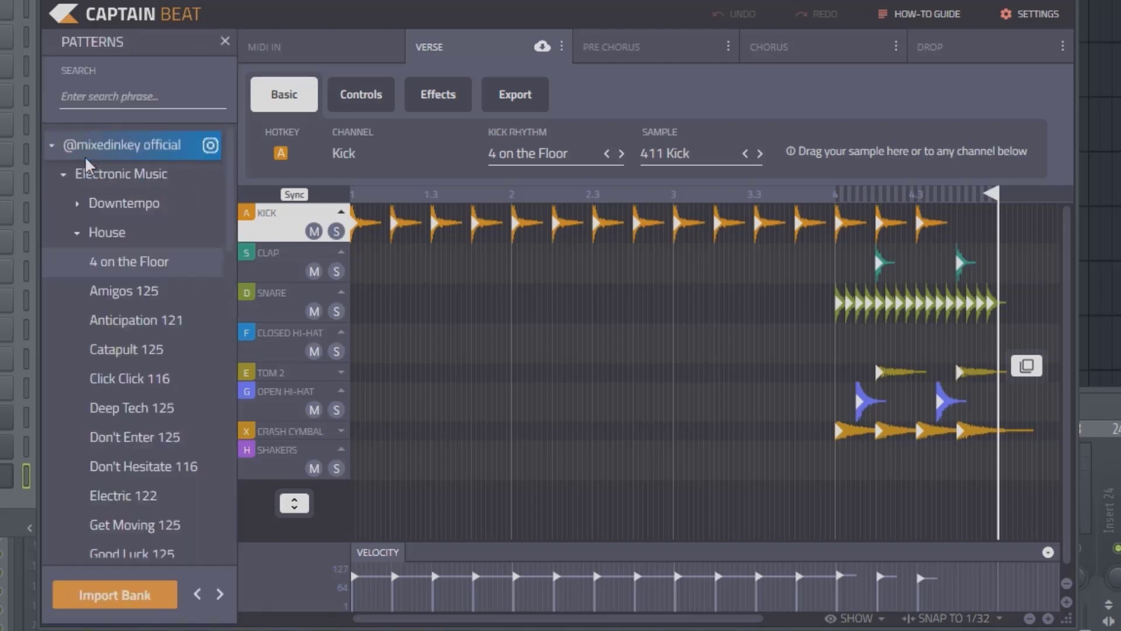
left_click(77, 234)
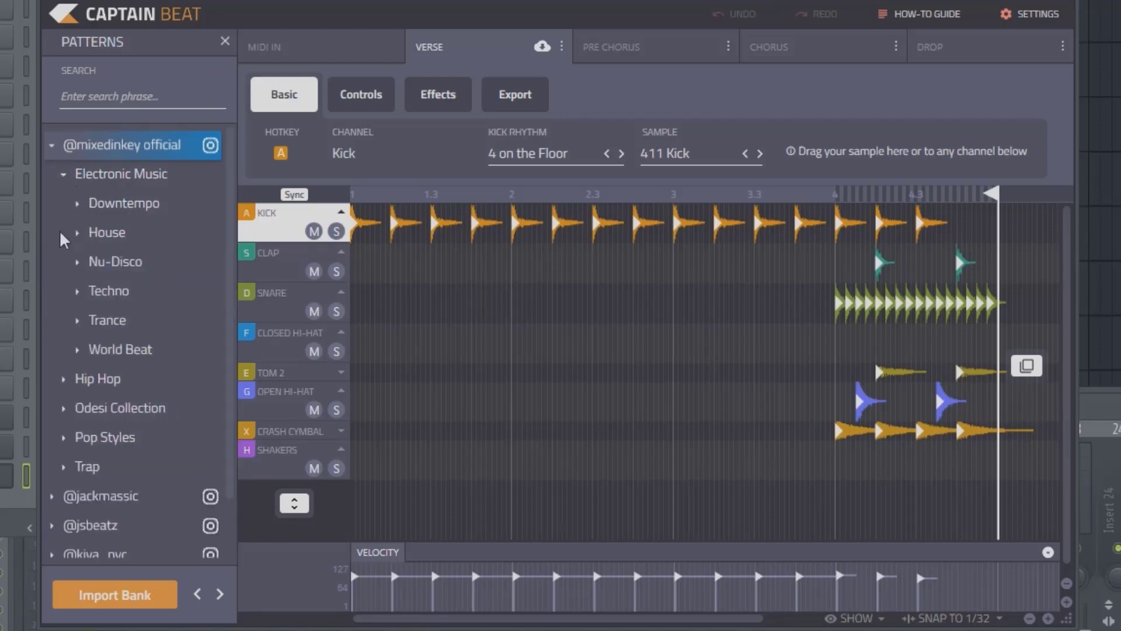
left_click(61, 175)
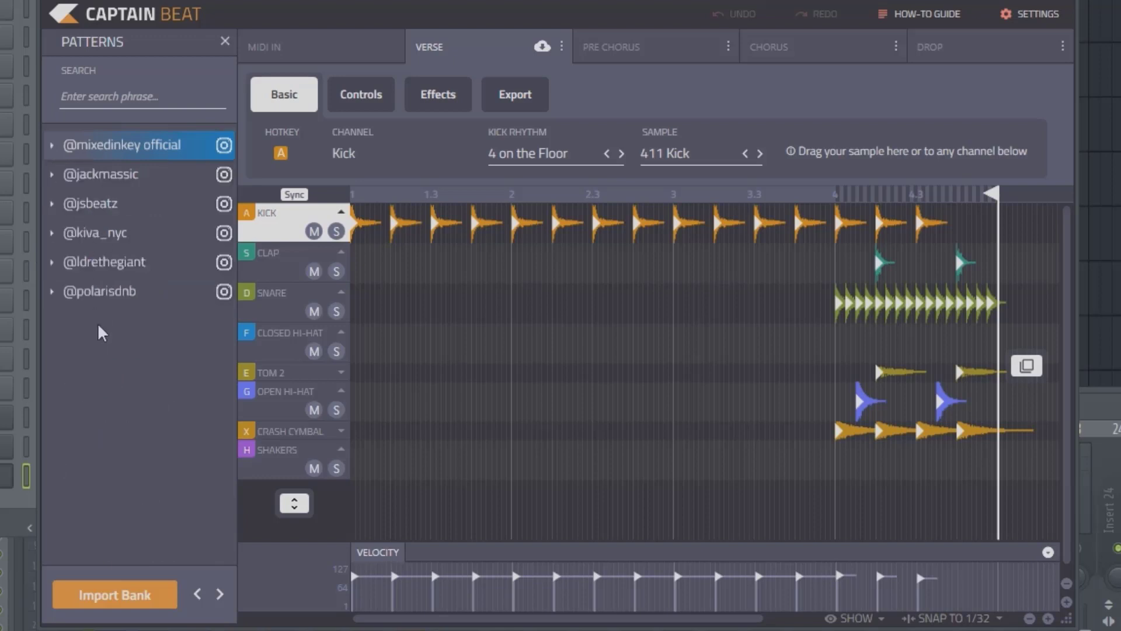
left_click(53, 175)
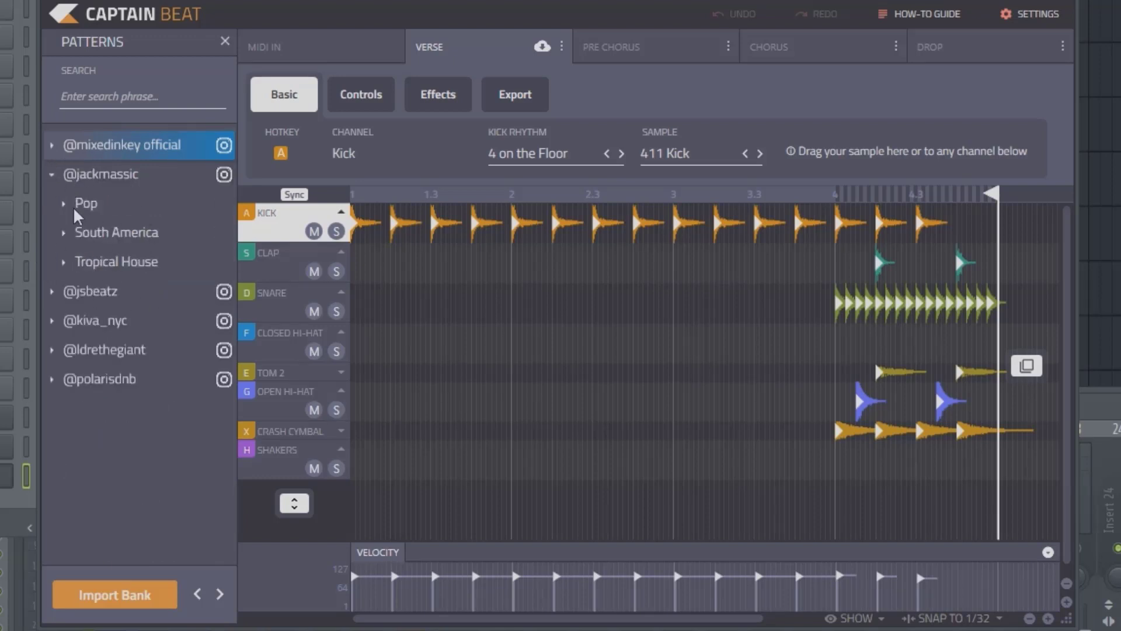
left_click(52, 177)
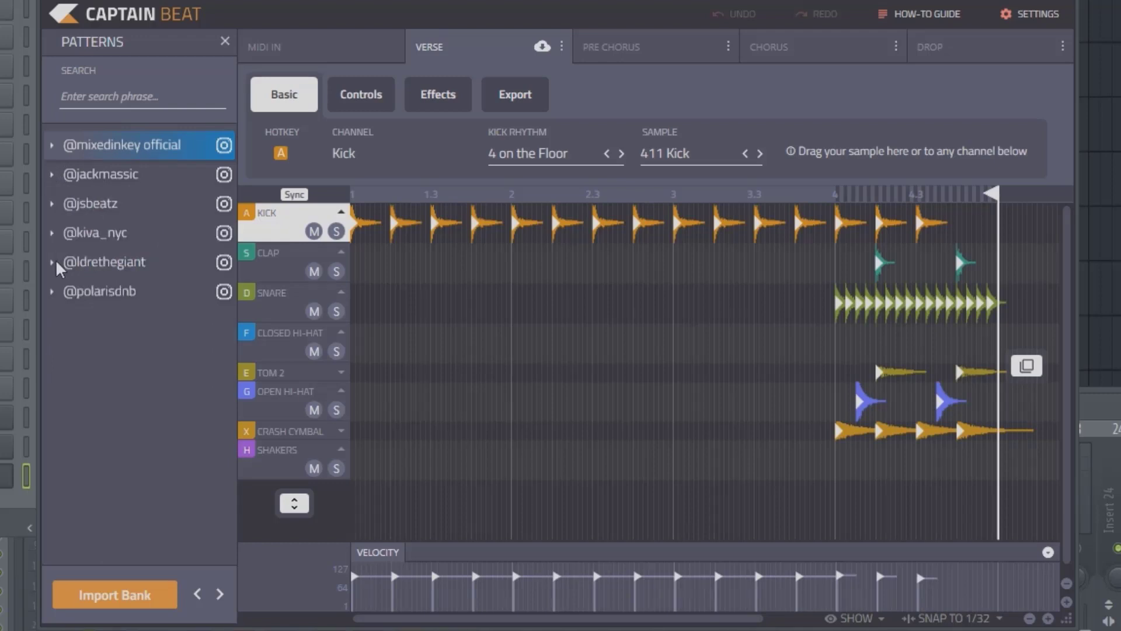
left_click(58, 266)
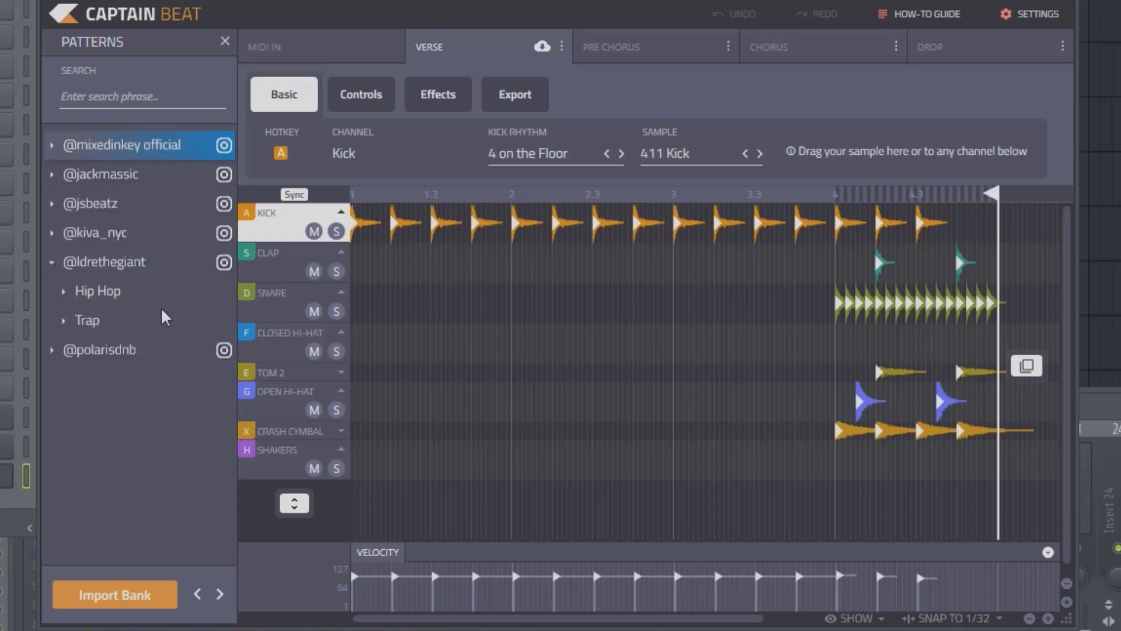
left_click(64, 291)
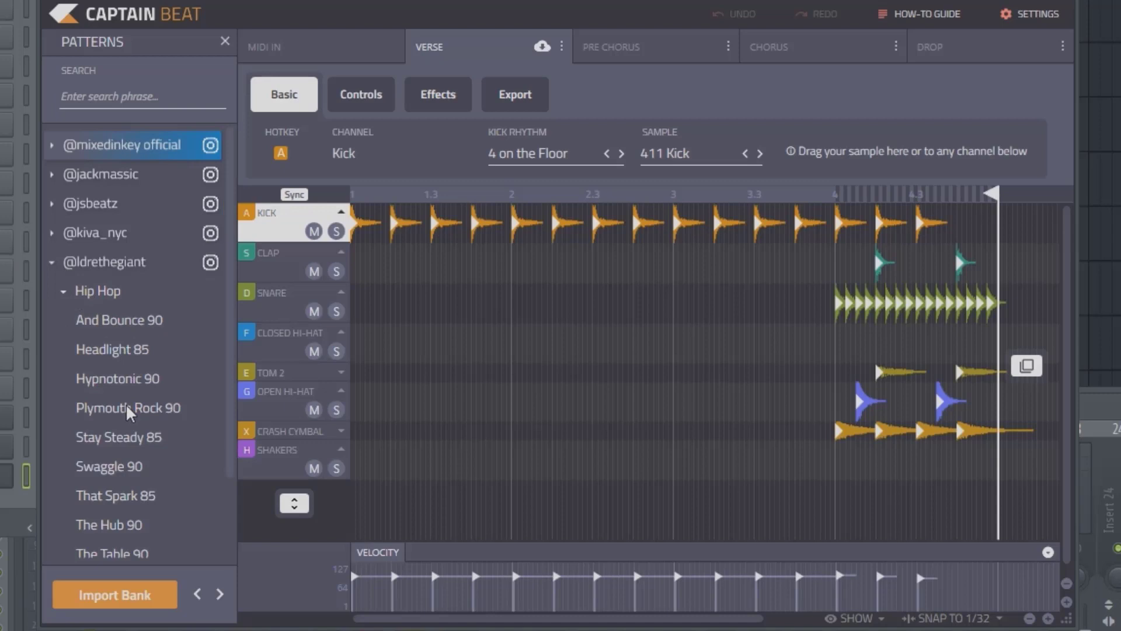
left_click(113, 349)
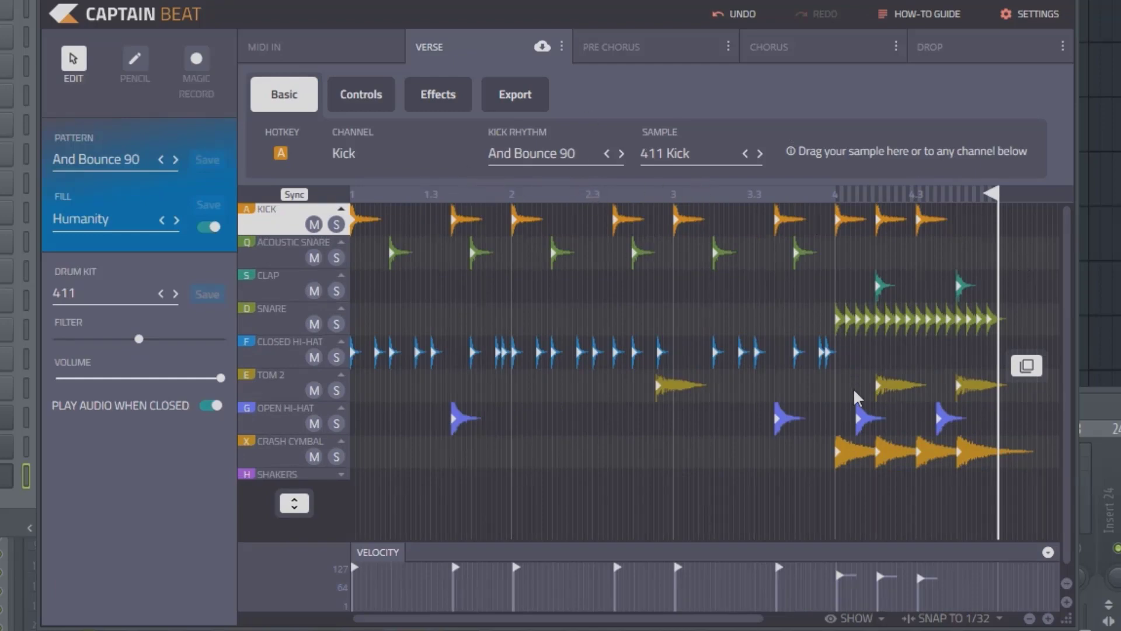
Delete every hit in the Verse grid, load Headlight 85 from the presets, and stop playback.
key("ctrl+a")
key("Delete")
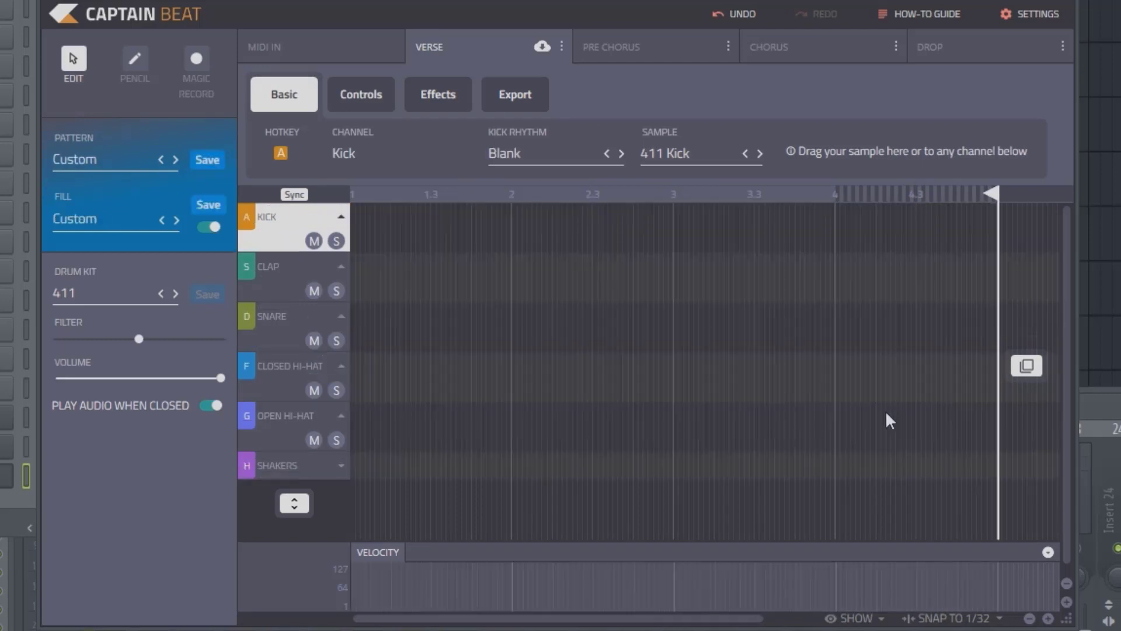
left_click(107, 163)
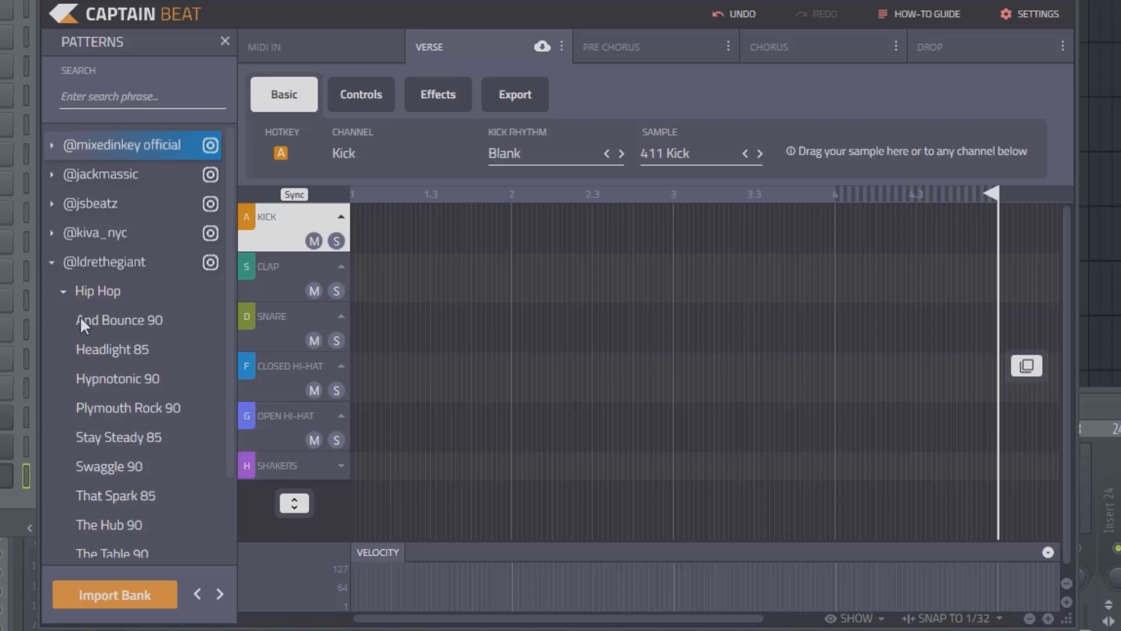
left_click(129, 348)
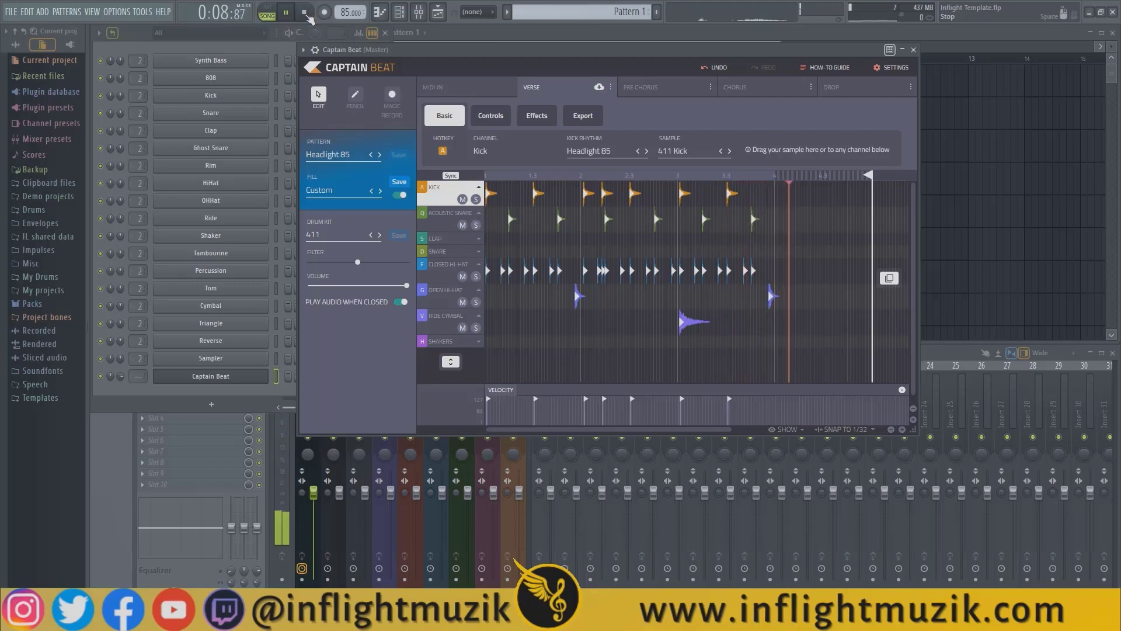
left_click(311, 13)
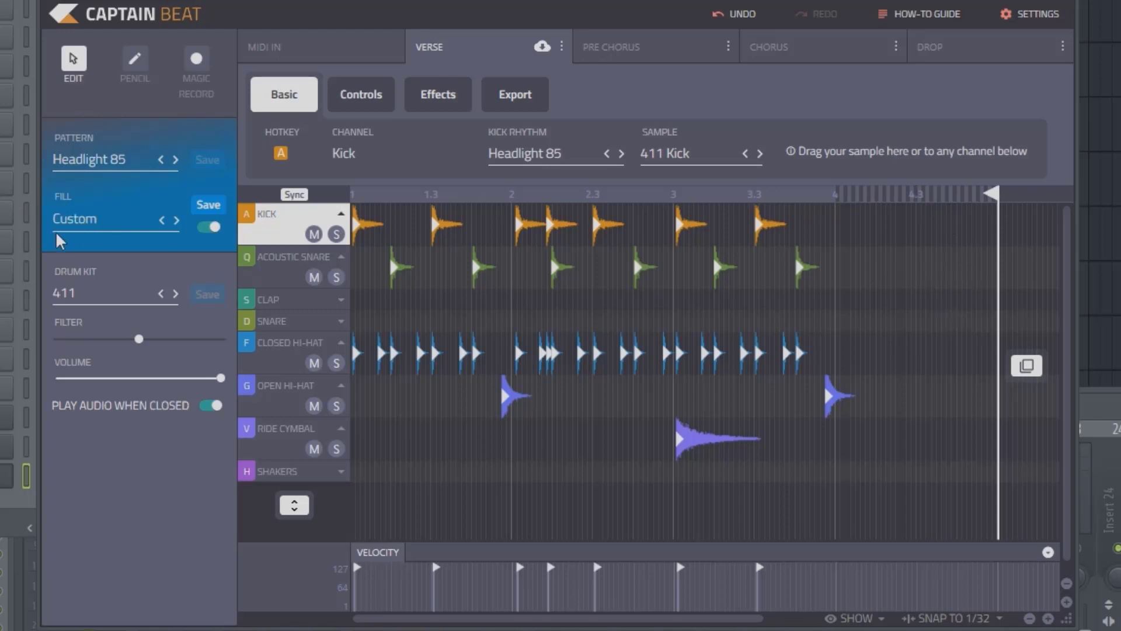
Choose the Headlight fill from the creator pack's Hip Hop fills and play the pattern.
left_click(79, 222)
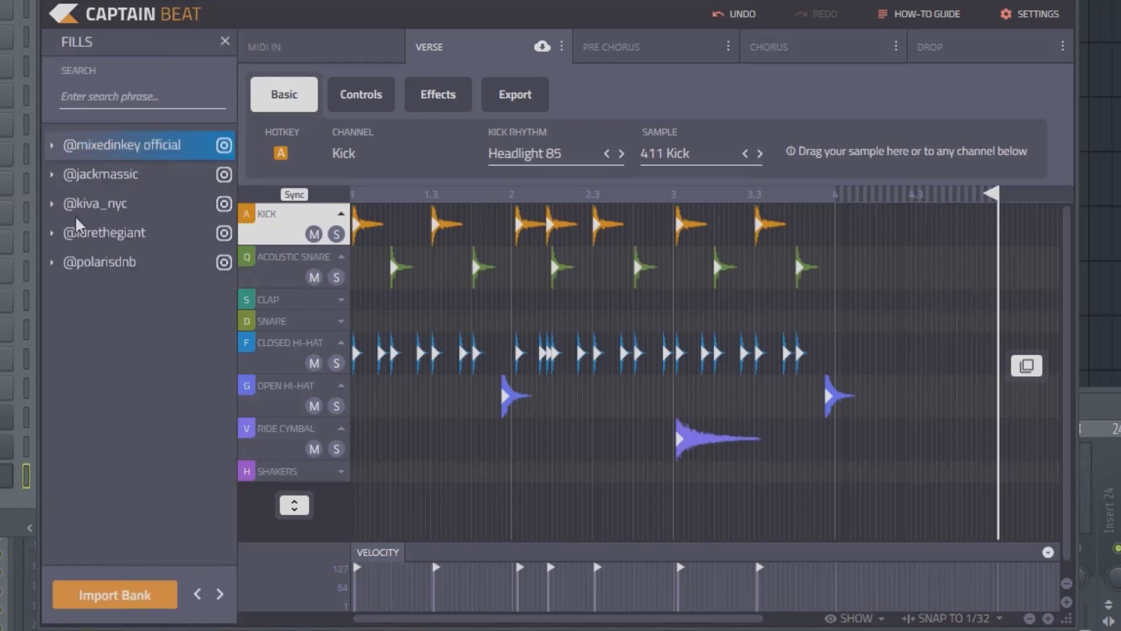
left_click(101, 232)
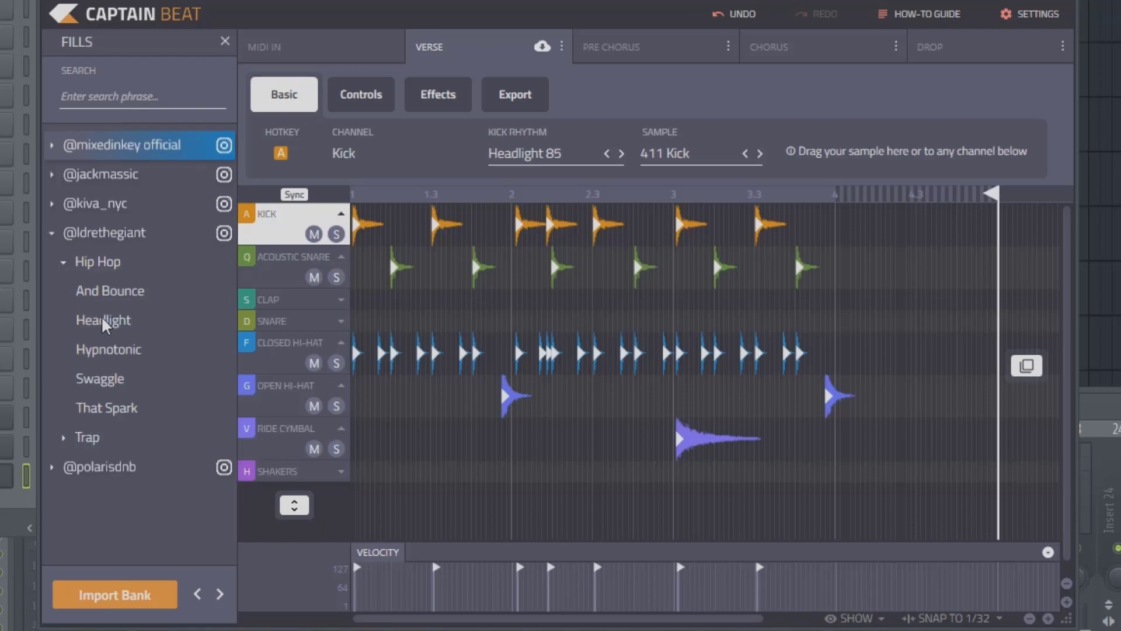
left_click(103, 320)
left_click(286, 12)
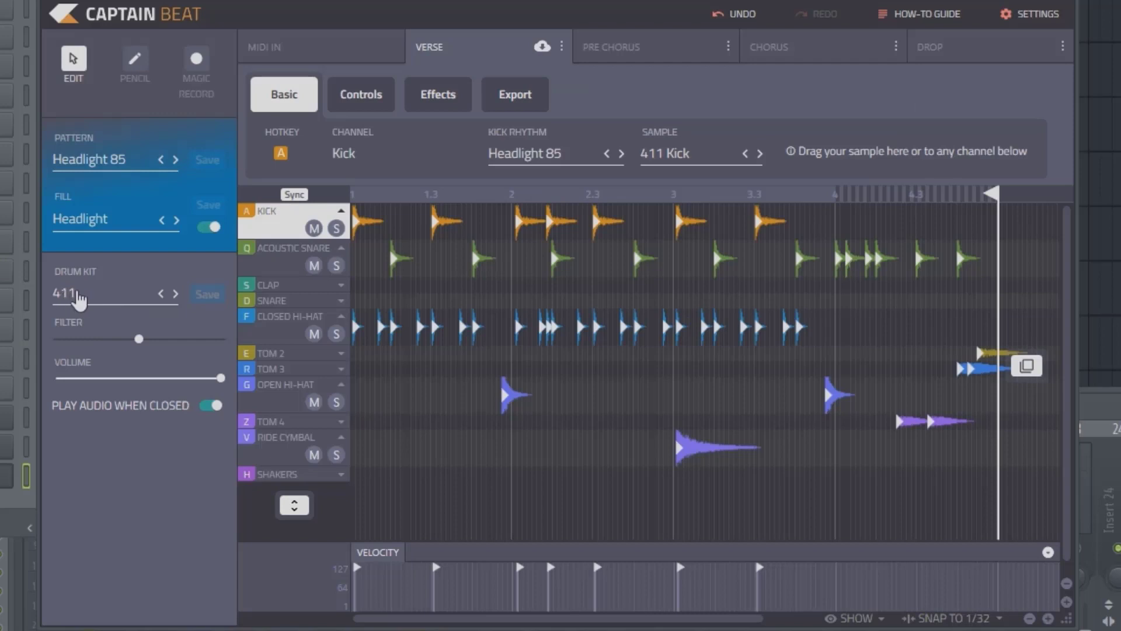
Replace the 411 kit with Dusty from the New Kits folder of the Drum Kit list.
left_click(75, 295)
left_click(117, 232)
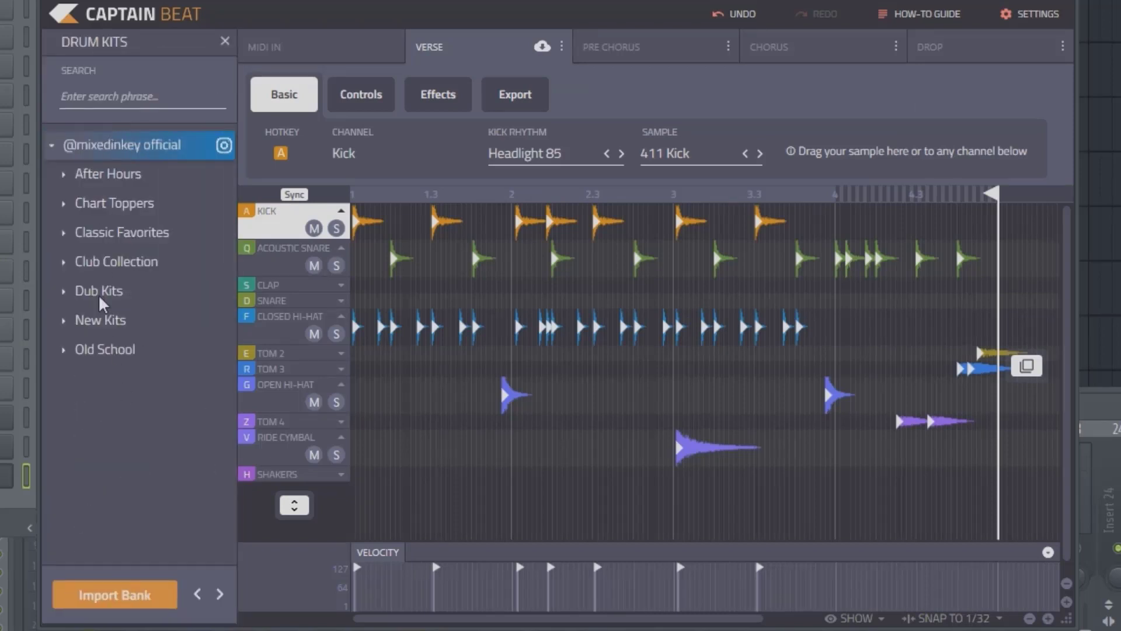
left_click(65, 321)
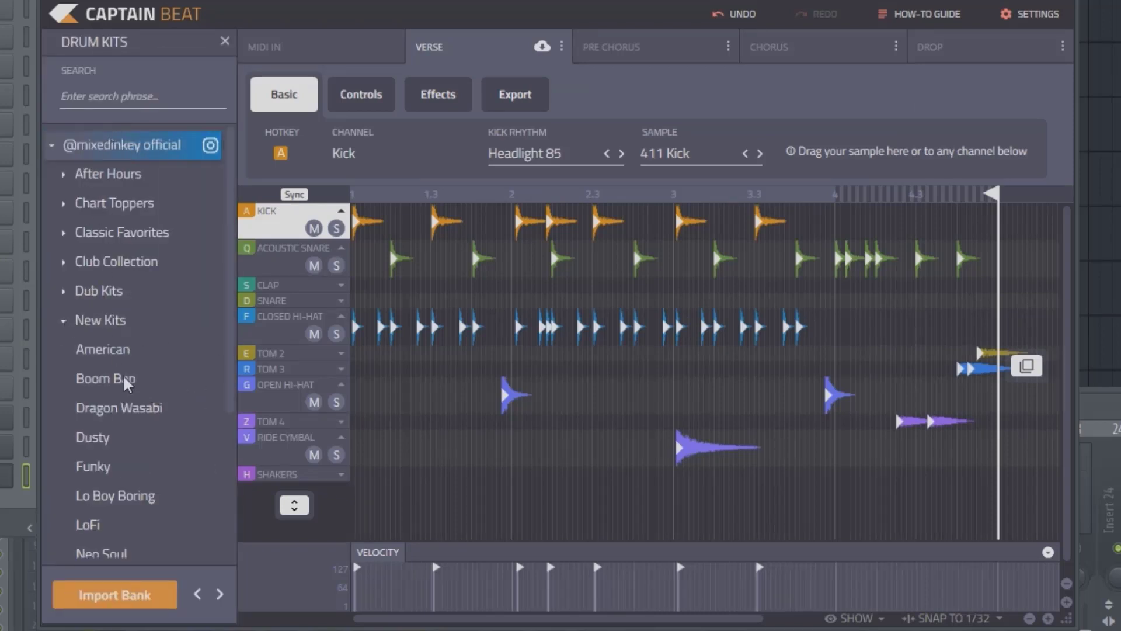
left_click(92, 437)
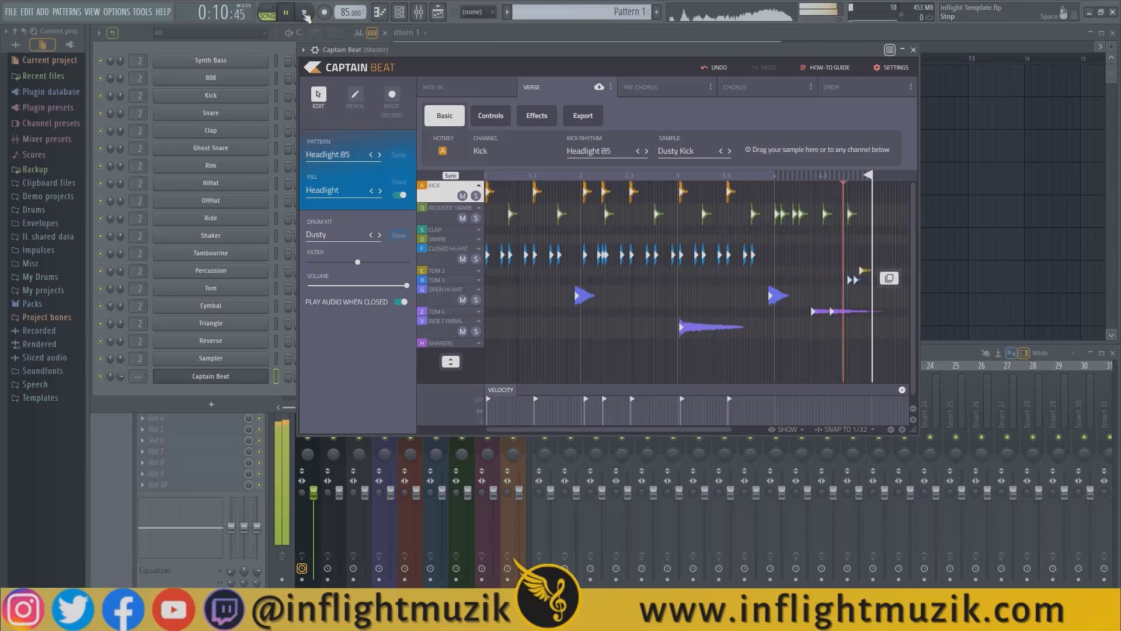
Stop playback, audition the Kick, leave its rhythm at Headlight 85, and show its Controls page.
left_click(304, 14)
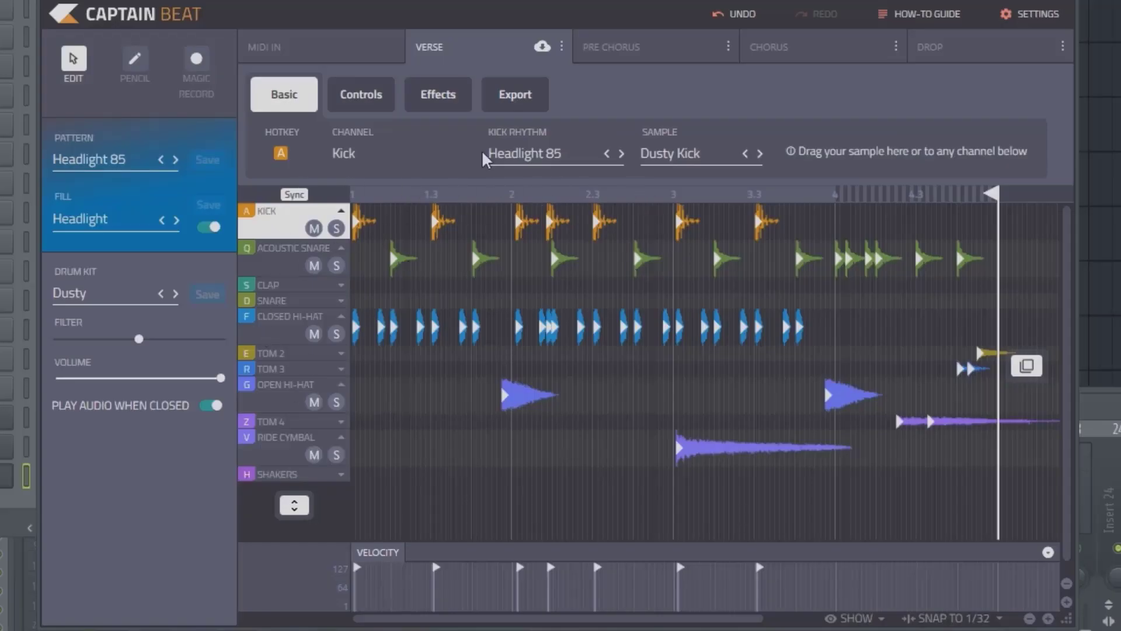
left_click(286, 228)
left_click(369, 162)
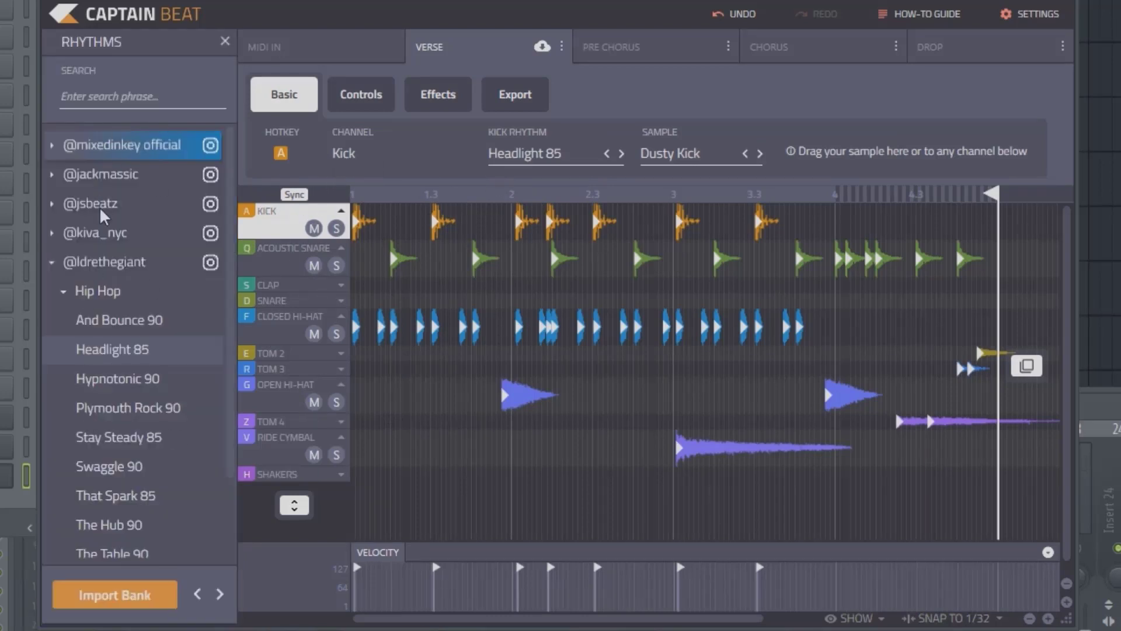
left_click(65, 292)
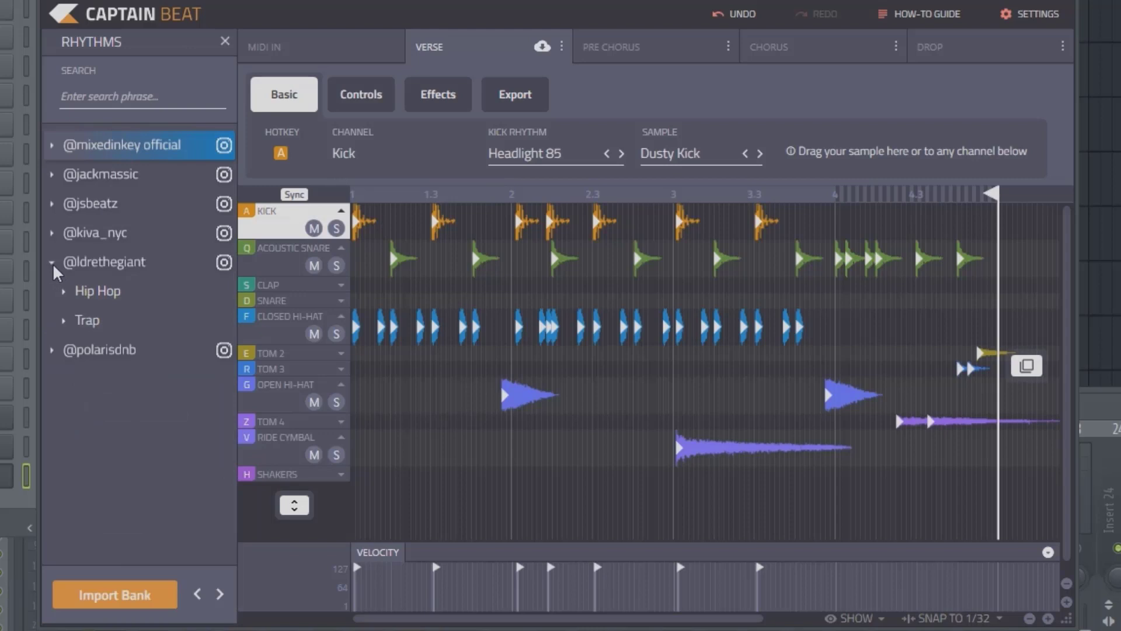
left_click(404, 175)
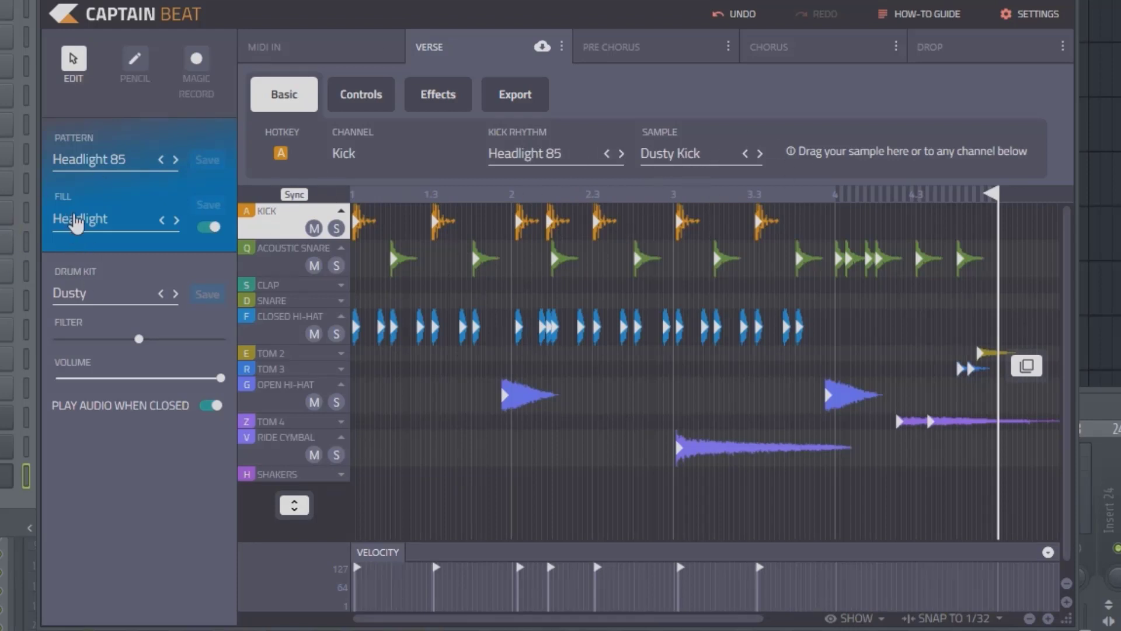
left_click(352, 104)
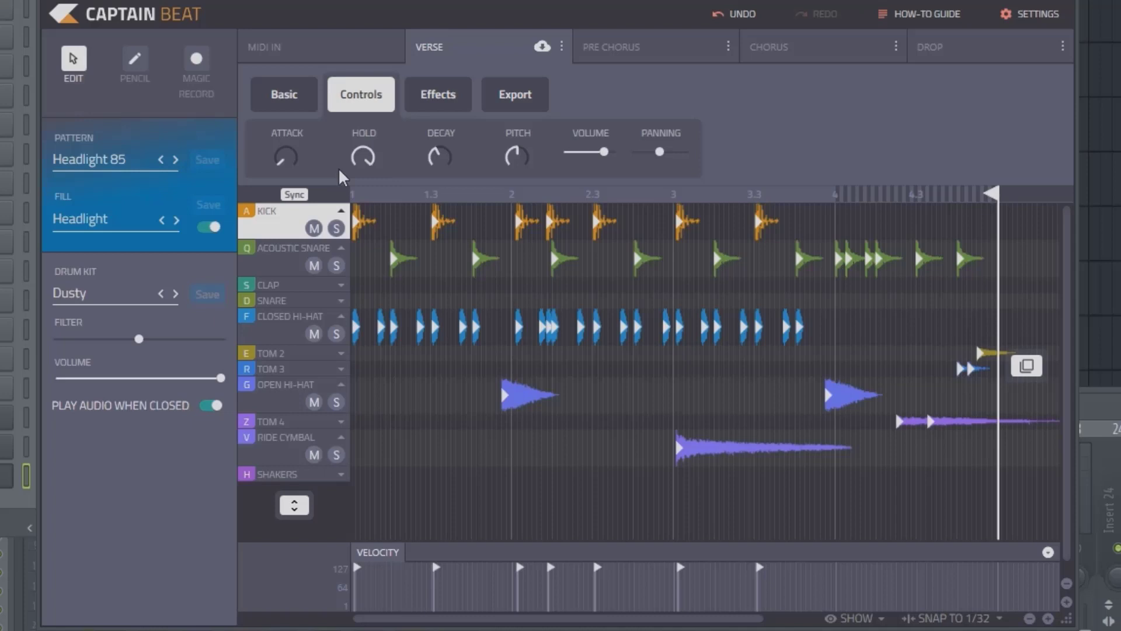
Raise the Kick's attack to 0.79 s, then look over the Effects and Export pages.
left_click(296, 257)
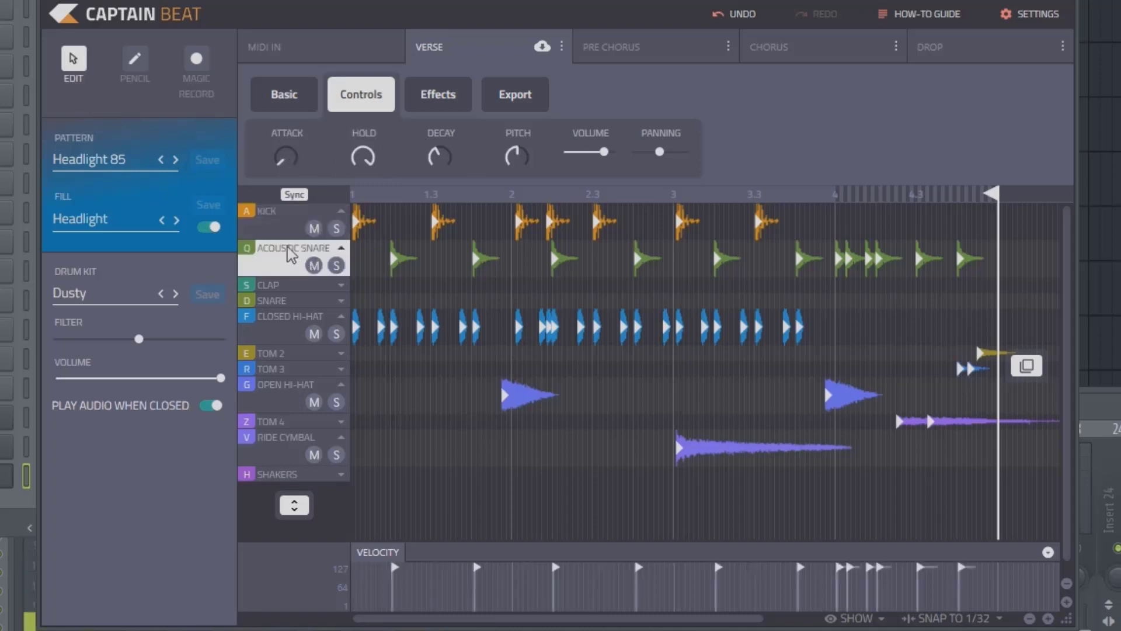
left_click(284, 232)
left_click_drag(303, 166, 280, 153)
left_click(438, 95)
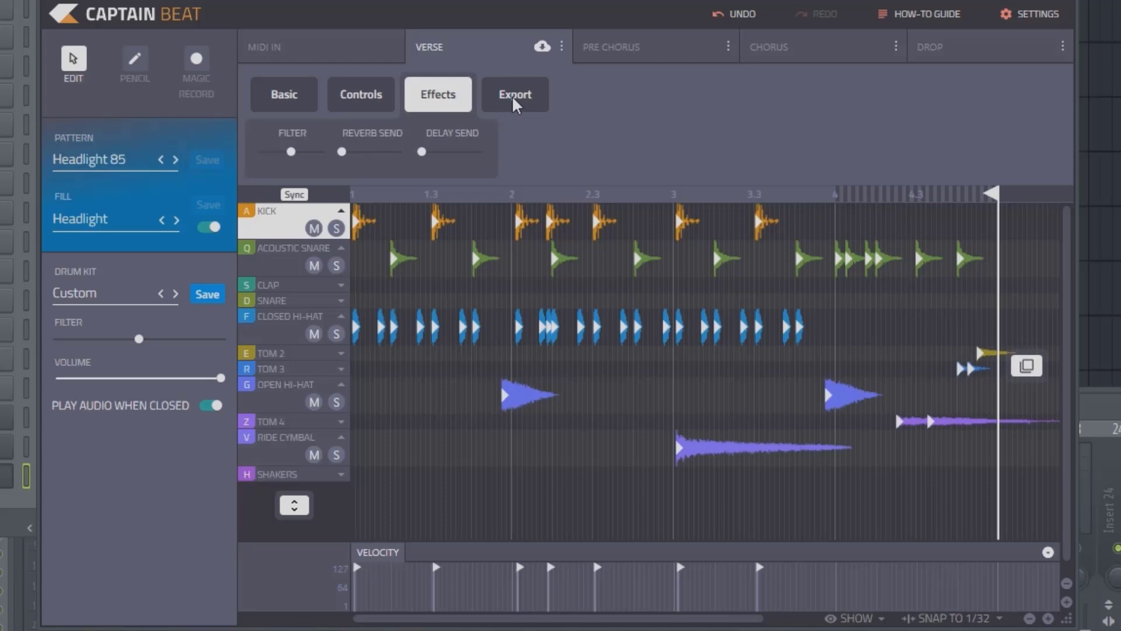
left_click(514, 99)
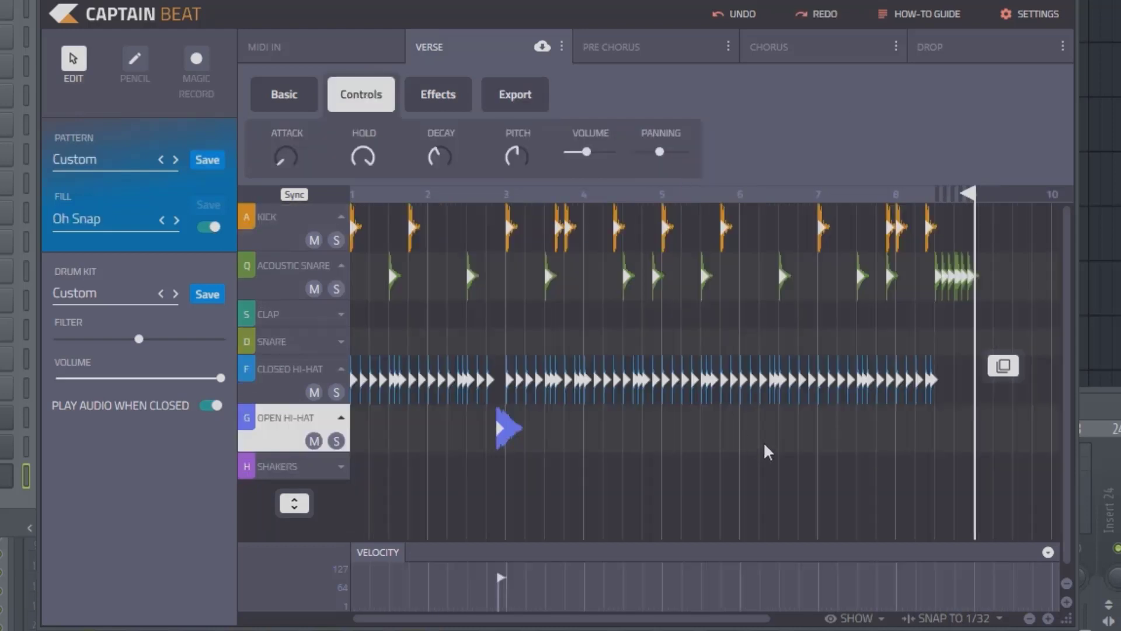
left_click(748, 430)
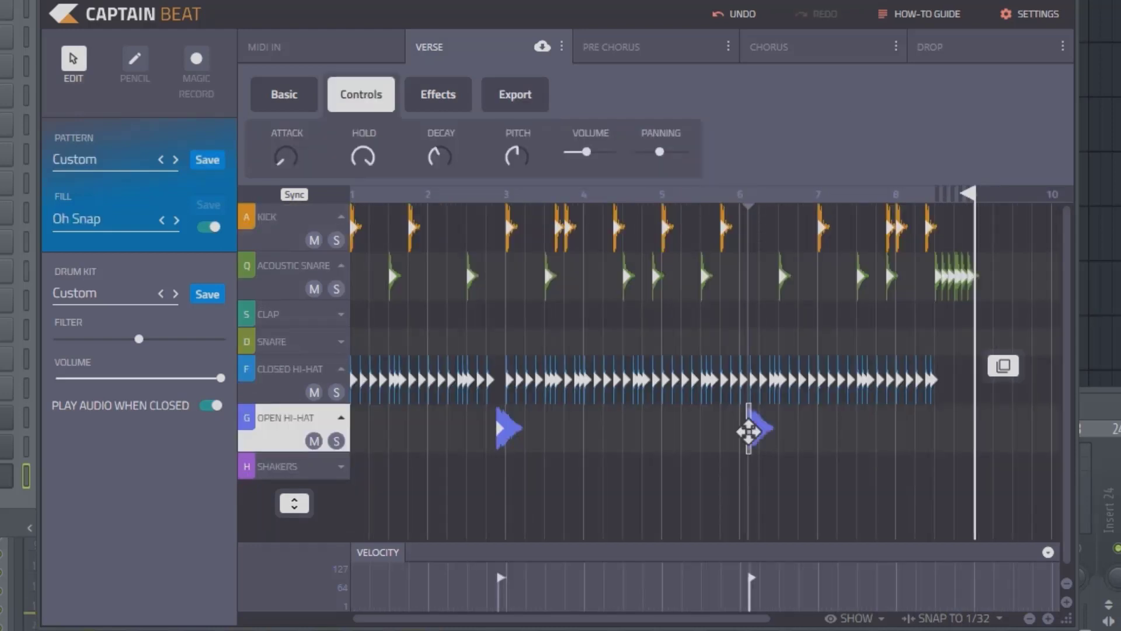
key("ctrl+z")
right_click(754, 432)
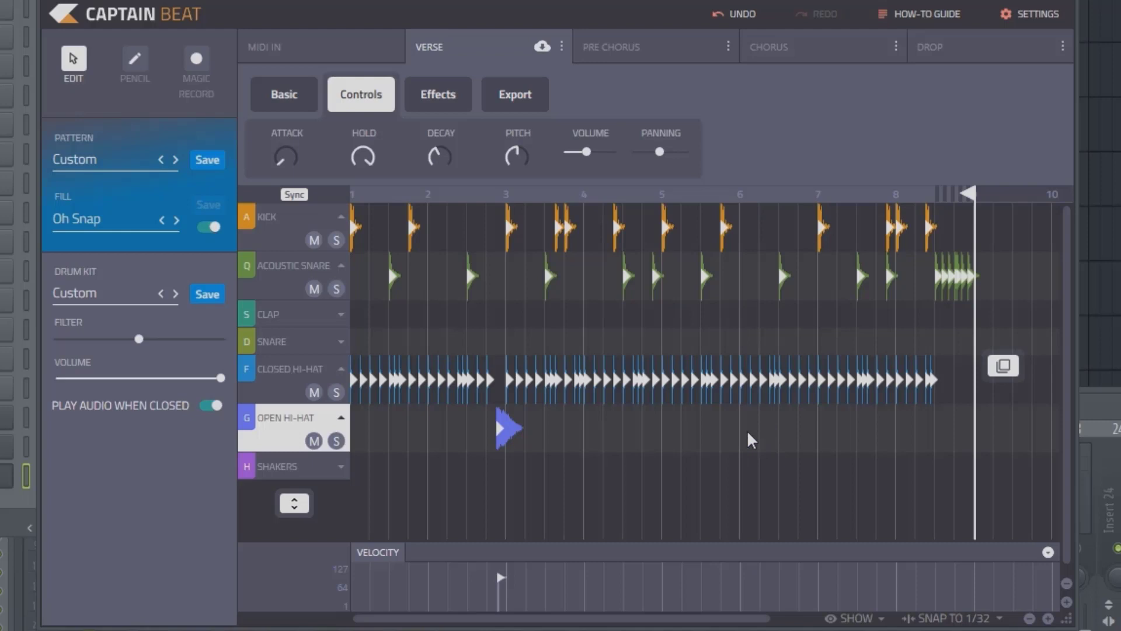